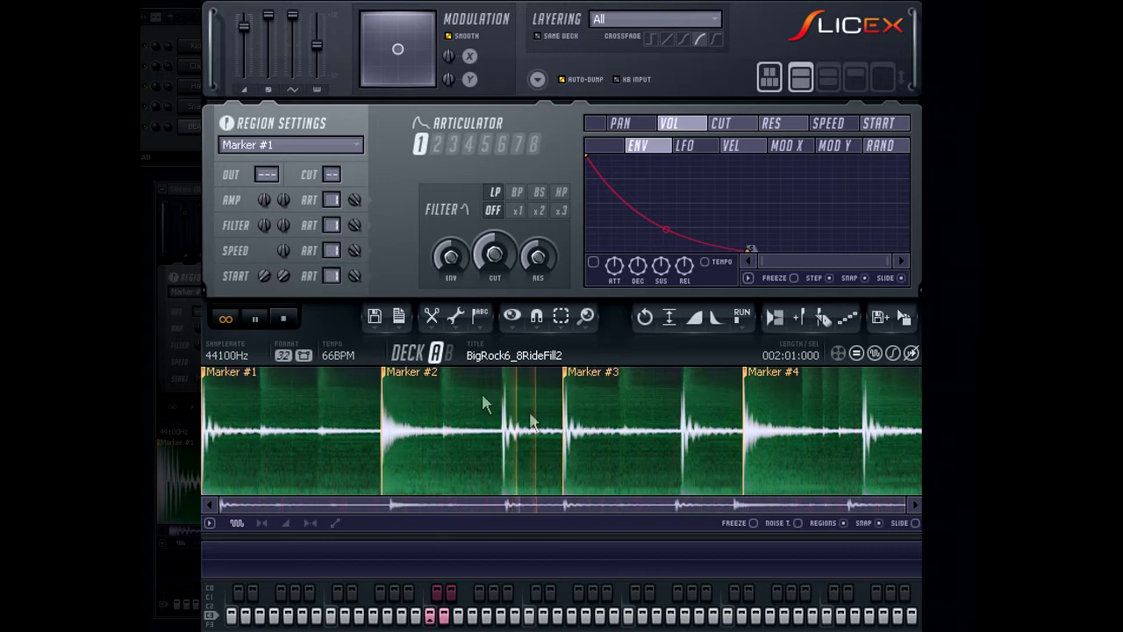
Turn off looping so the BigRock6_8RideFill2 drum loop plays only once
left_click(228, 319)
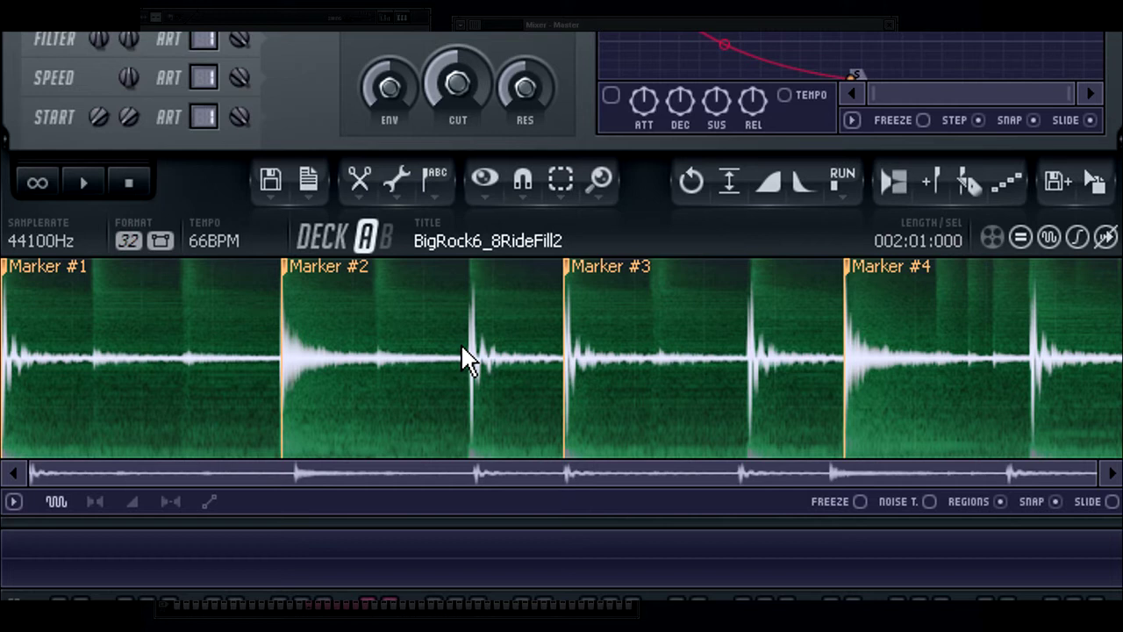
Add a marker named 'Kick One' on the kick hit after Marker #2
left_click(439, 184)
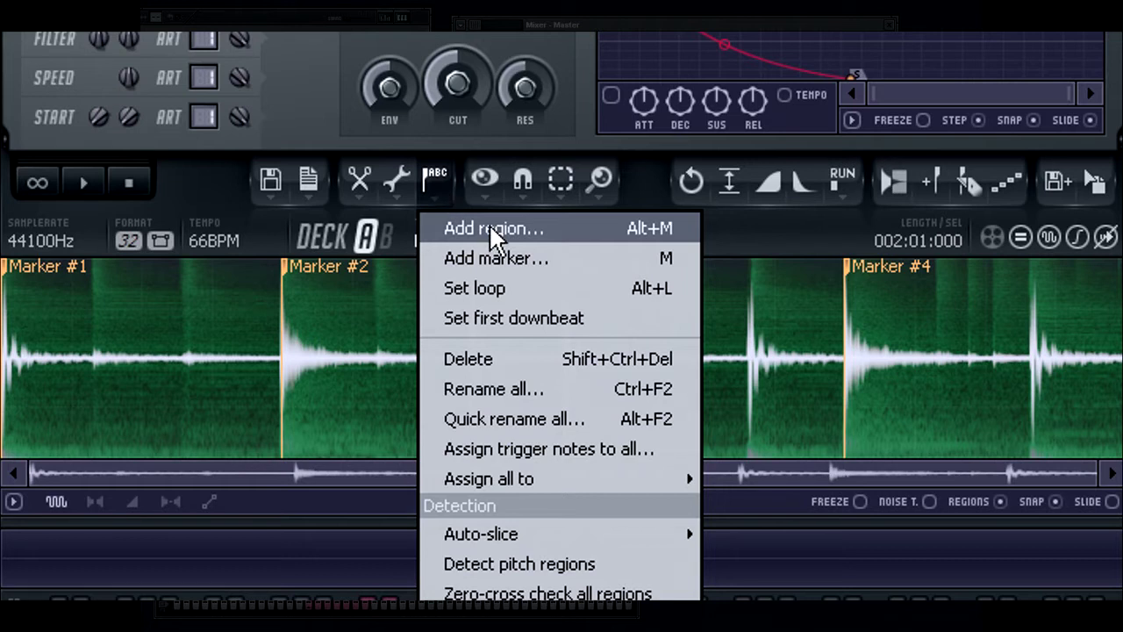
left_click(496, 254)
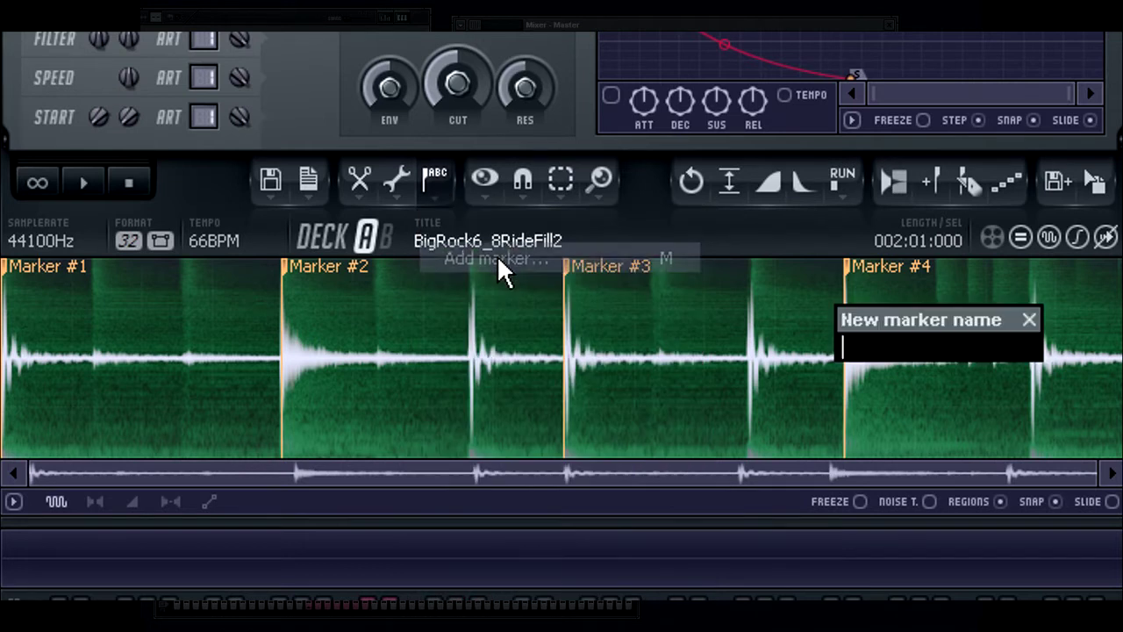
type("Kick")
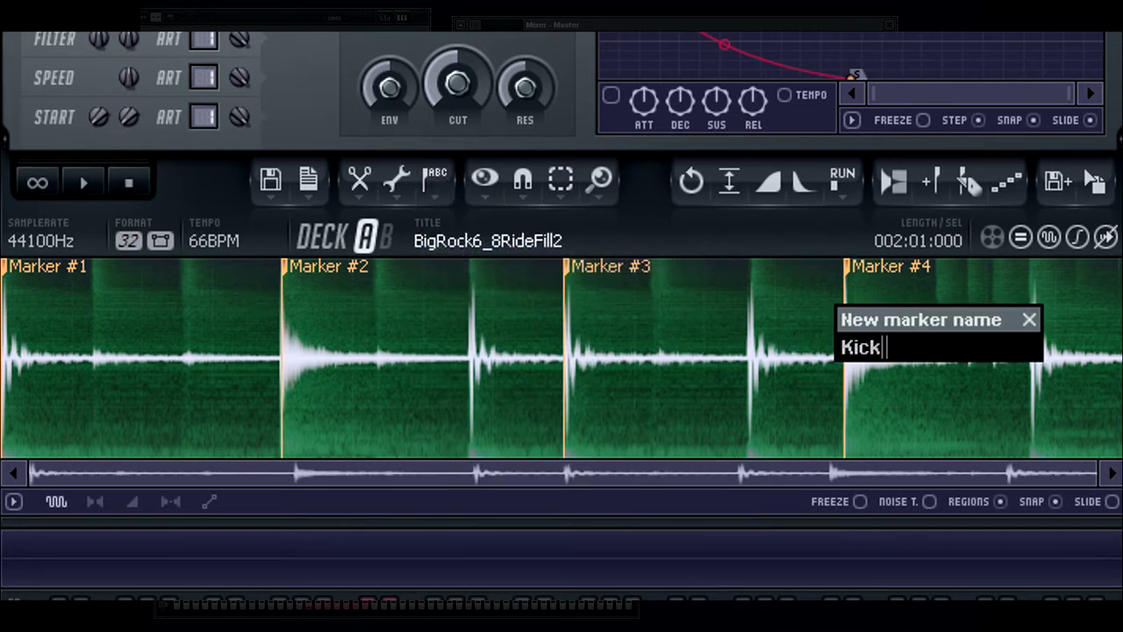
type(" One")
key("Return")
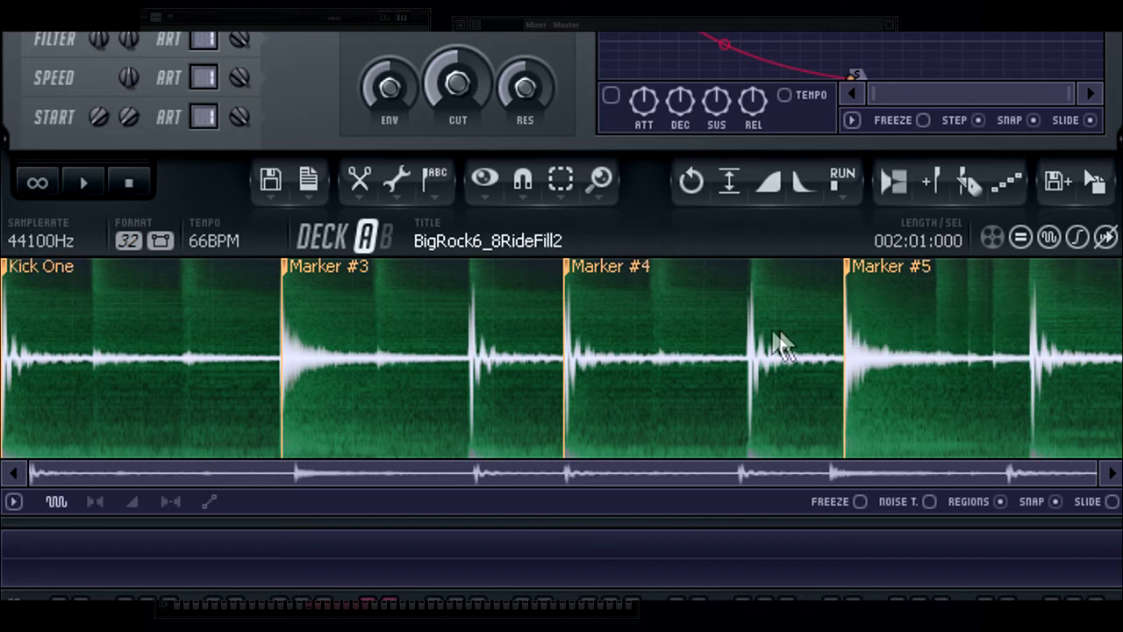
mouse_move(41, 283)
left_mouse_down()
mouse_move(155, 283)
mouse_move(552, 338)
mouse_move(510, 342)
left_mouse_up()
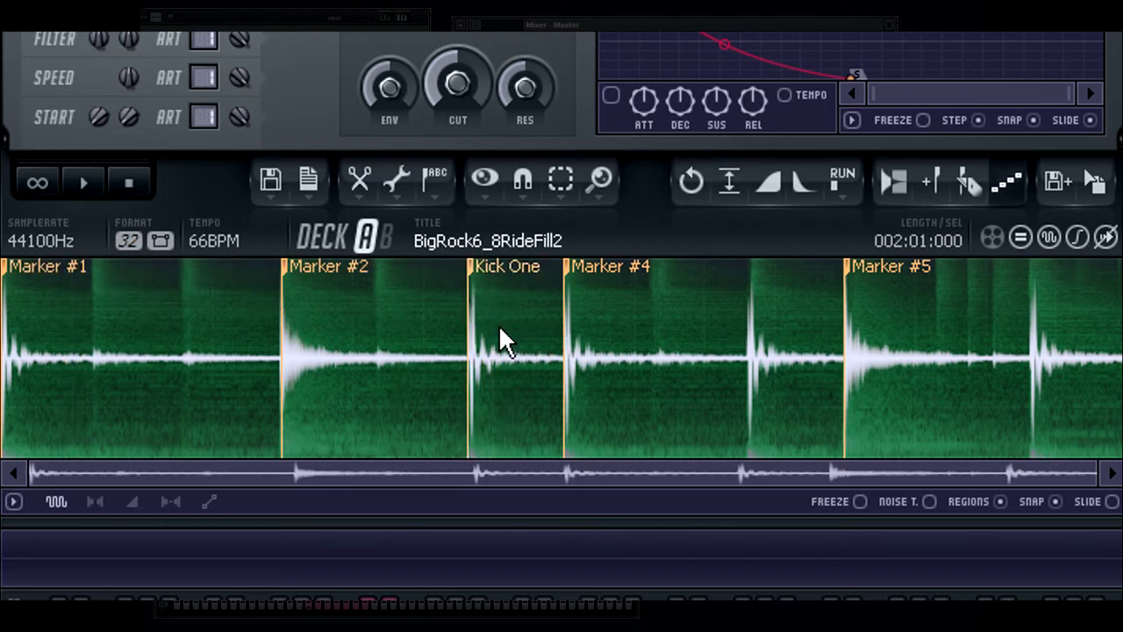
Add a marker named 'Kick two' on the last kick hit near the loop's end
left_click(435, 186)
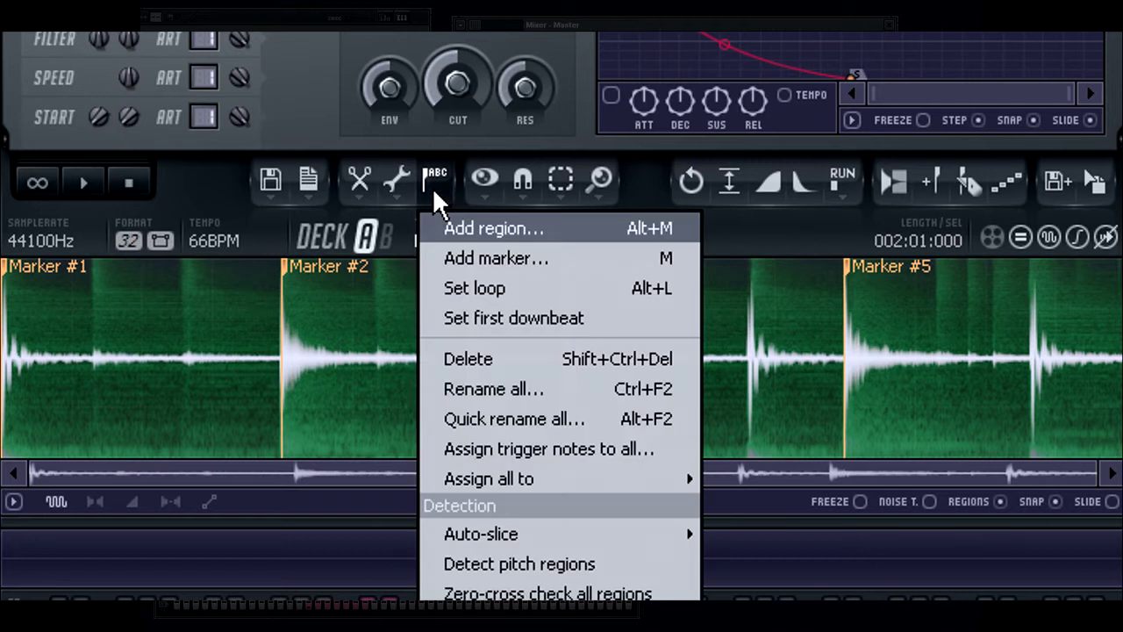
left_click(487, 250)
type("Kick two")
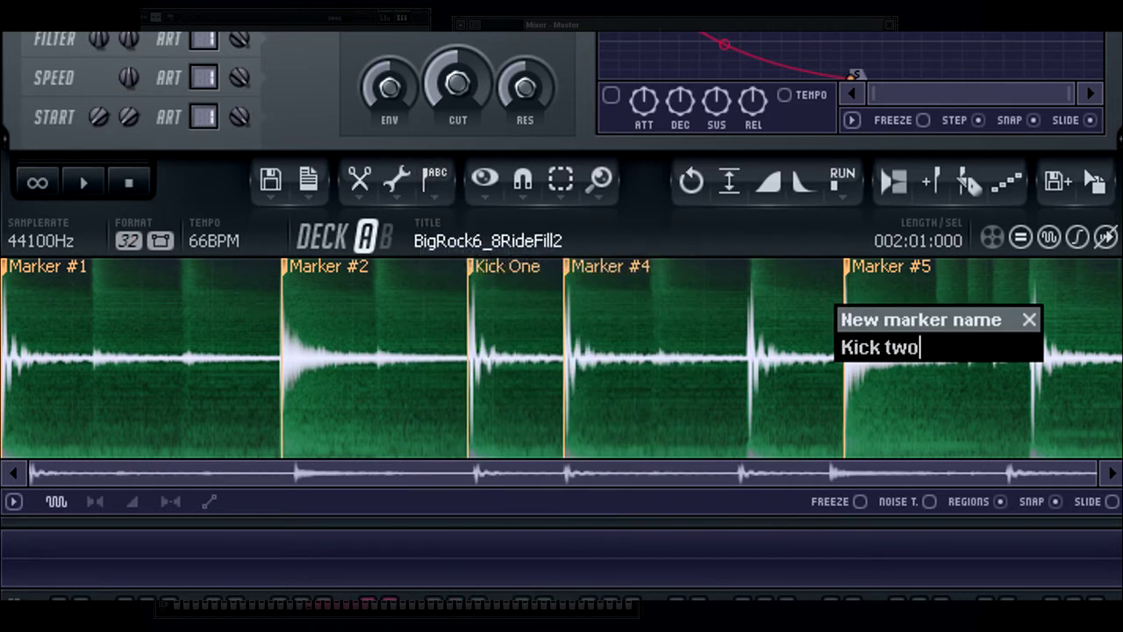
key("Return")
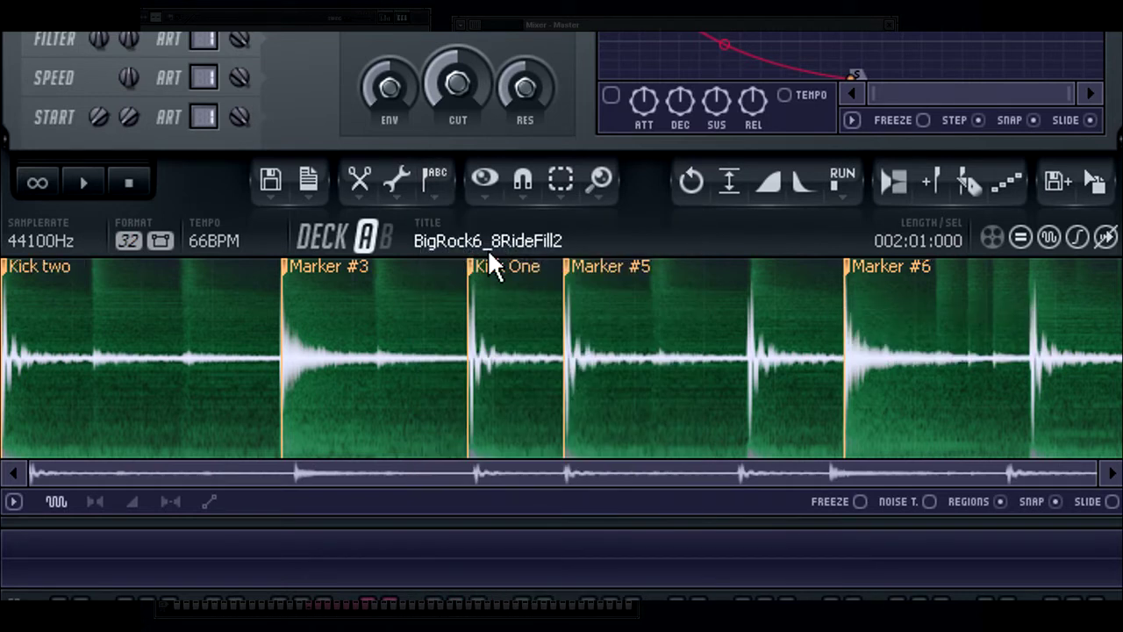
mouse_move(79, 275)
left_mouse_down()
mouse_move(216, 313)
mouse_move(1097, 351)
left_mouse_up()
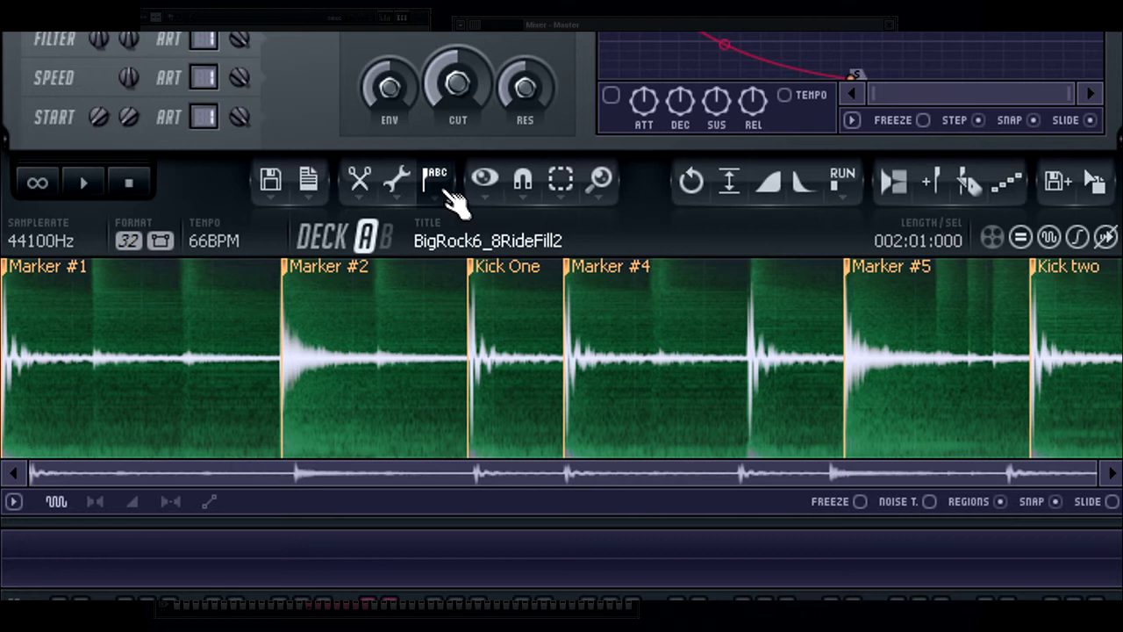
Add a marker named 'Kick Three' on the hit just before Marker #6
left_click(441, 193)
left_click(493, 258)
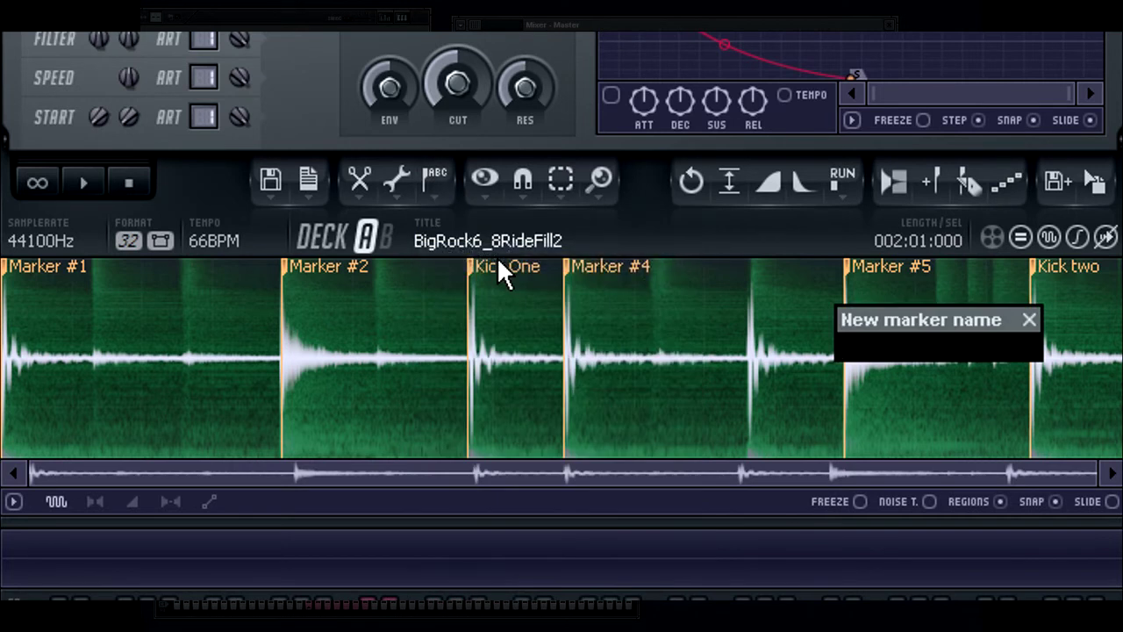
type("Kick Three")
key("Return")
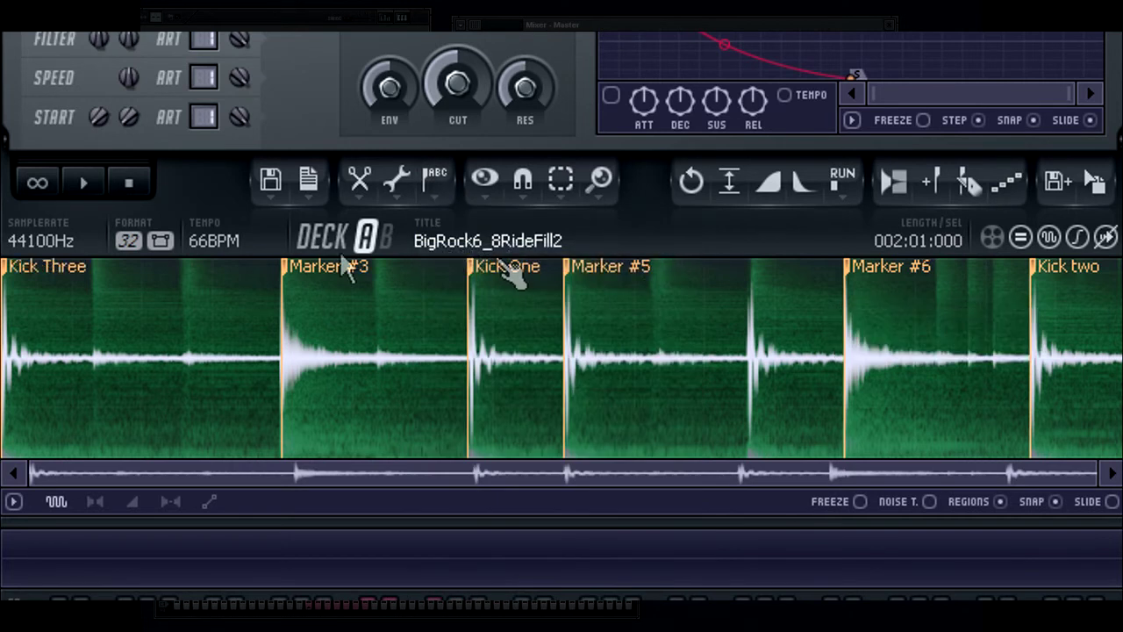
mouse_move(65, 276)
left_mouse_down()
mouse_move(807, 370)
mouse_move(797, 357)
left_mouse_up()
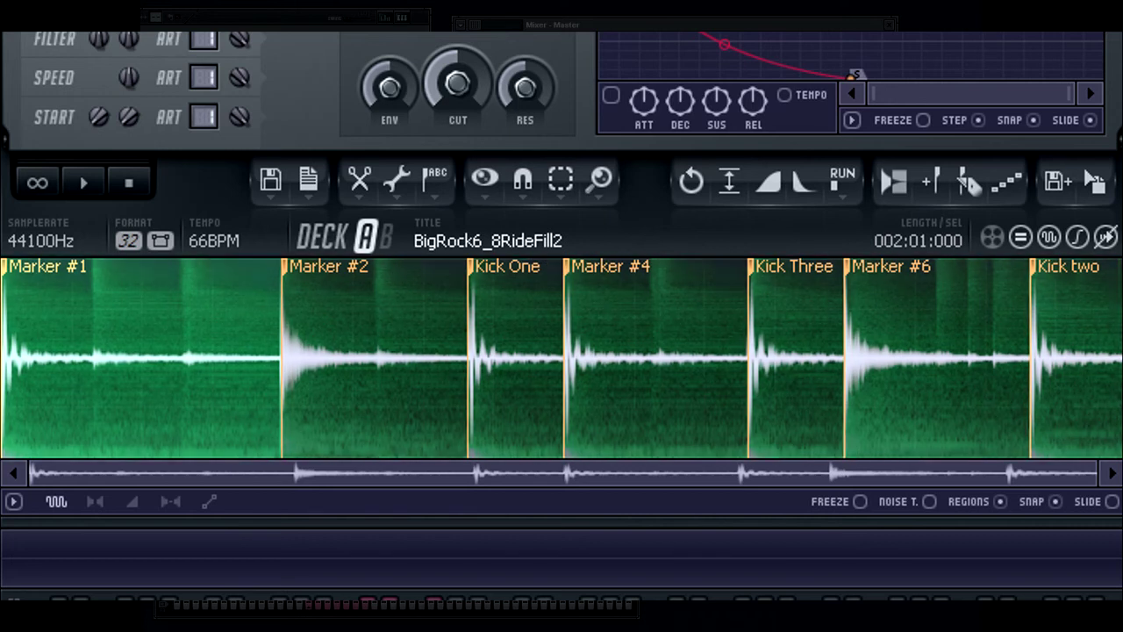
Add a marker named 'Ride' on the first ride hit near the loop start
left_click(435, 178)
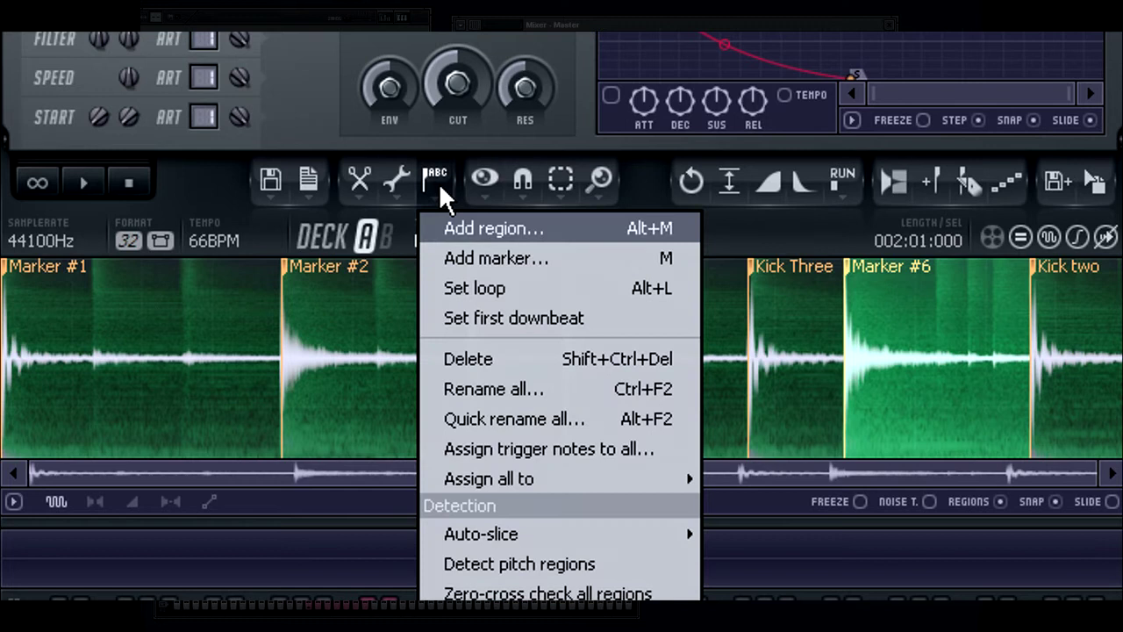
left_click(492, 255)
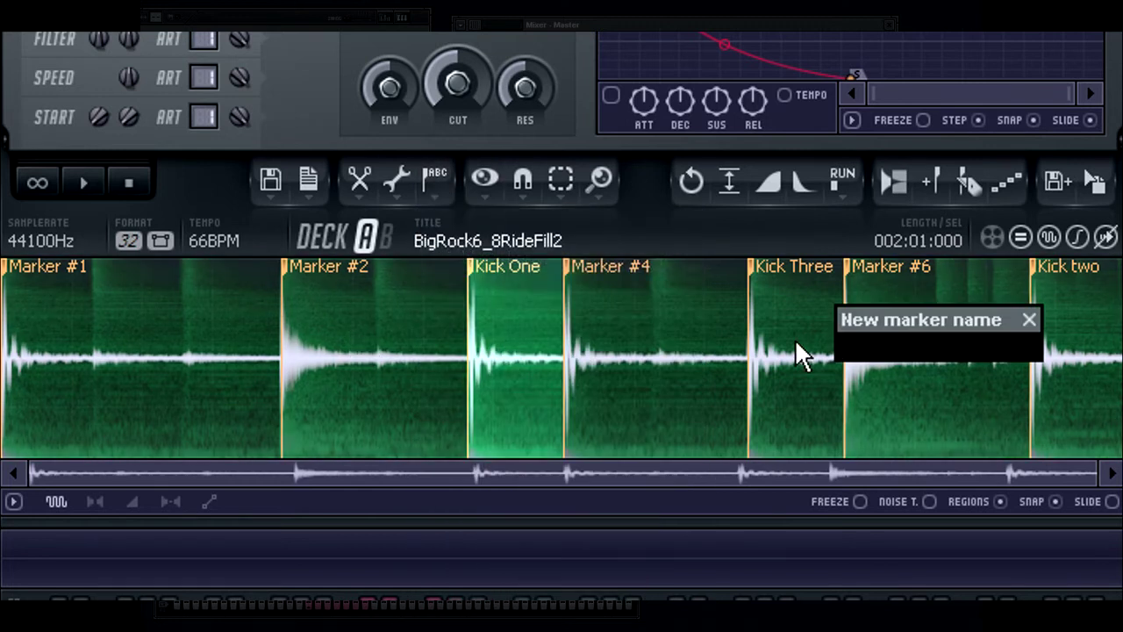
type("Ride")
key("Return")
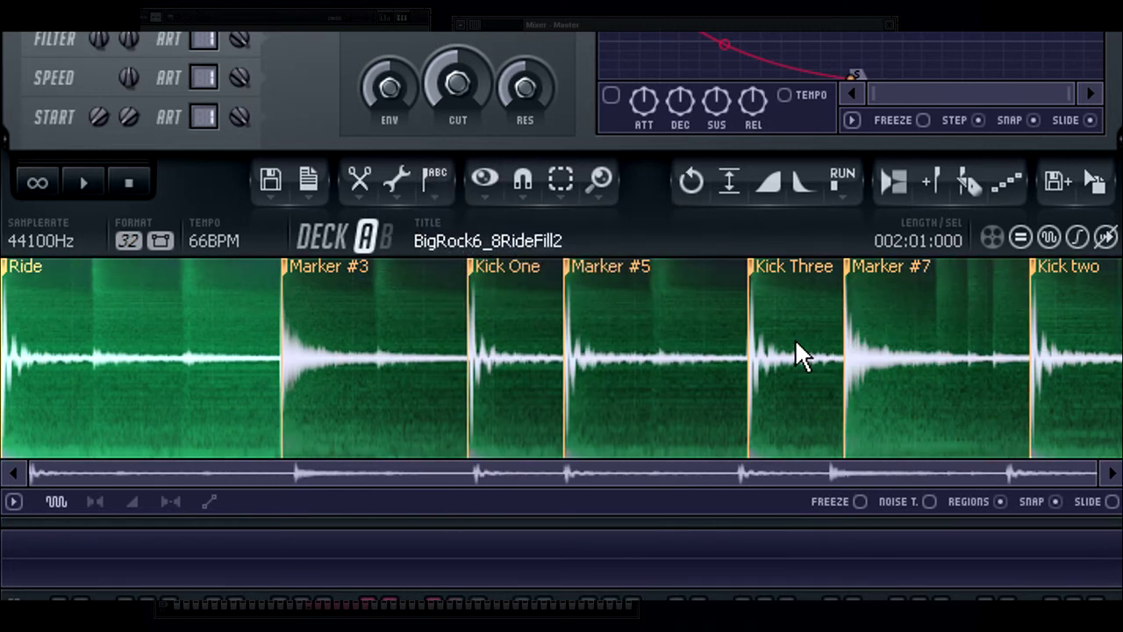
left_click_drag(30, 273, 114, 294)
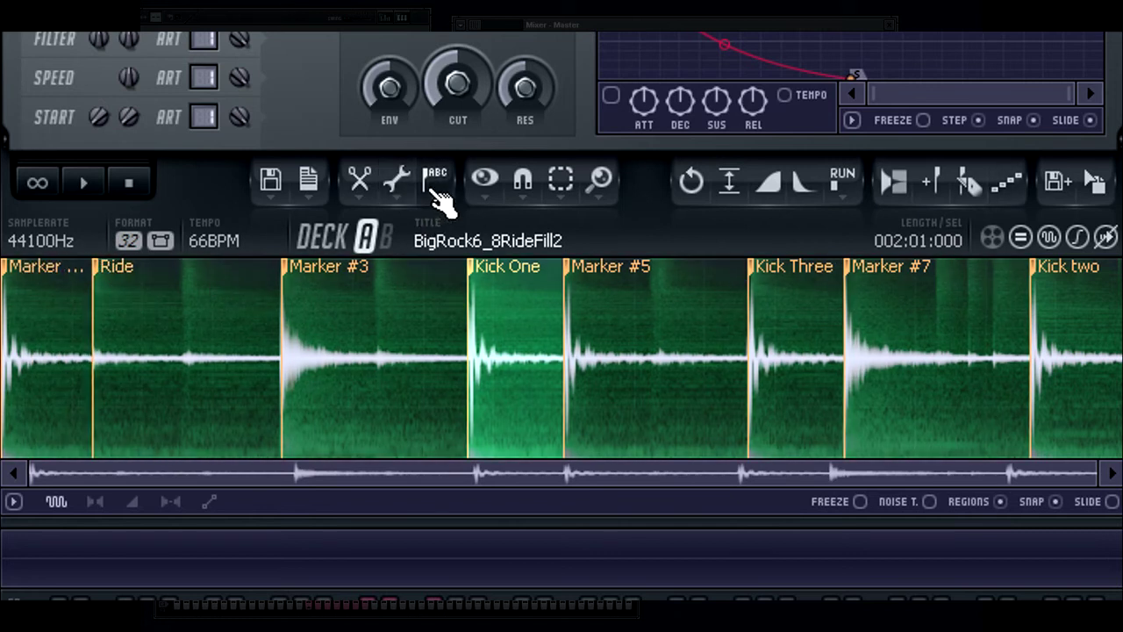
Add a marker named 'Ride Two' on the next ride hit
left_click(436, 191)
left_click(500, 255)
type("R")
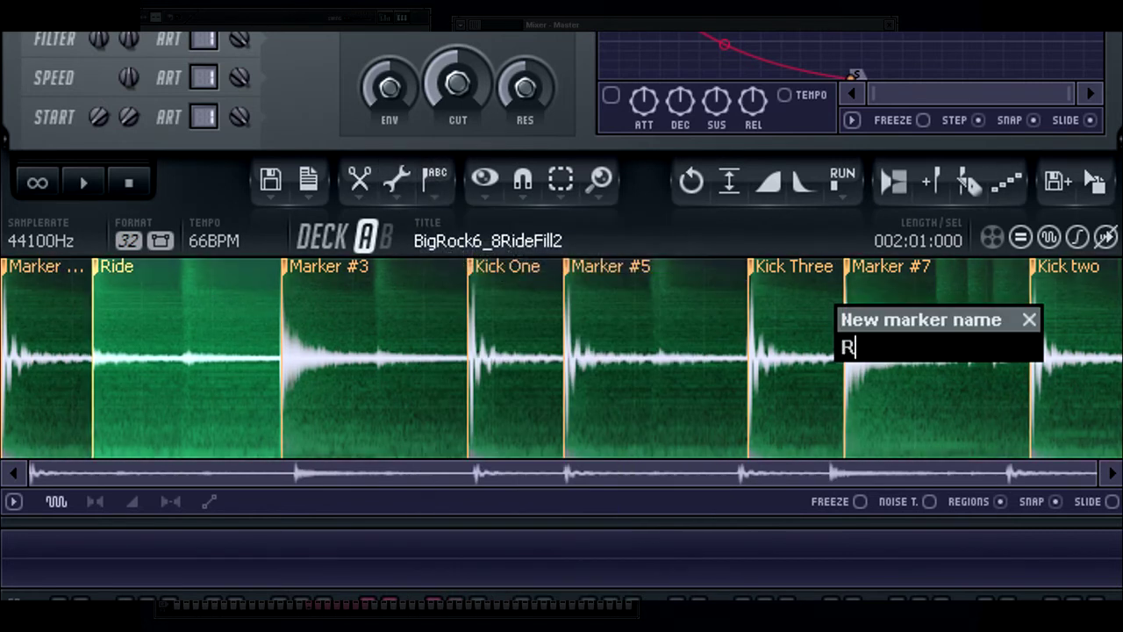
type("ide Two")
key("Return")
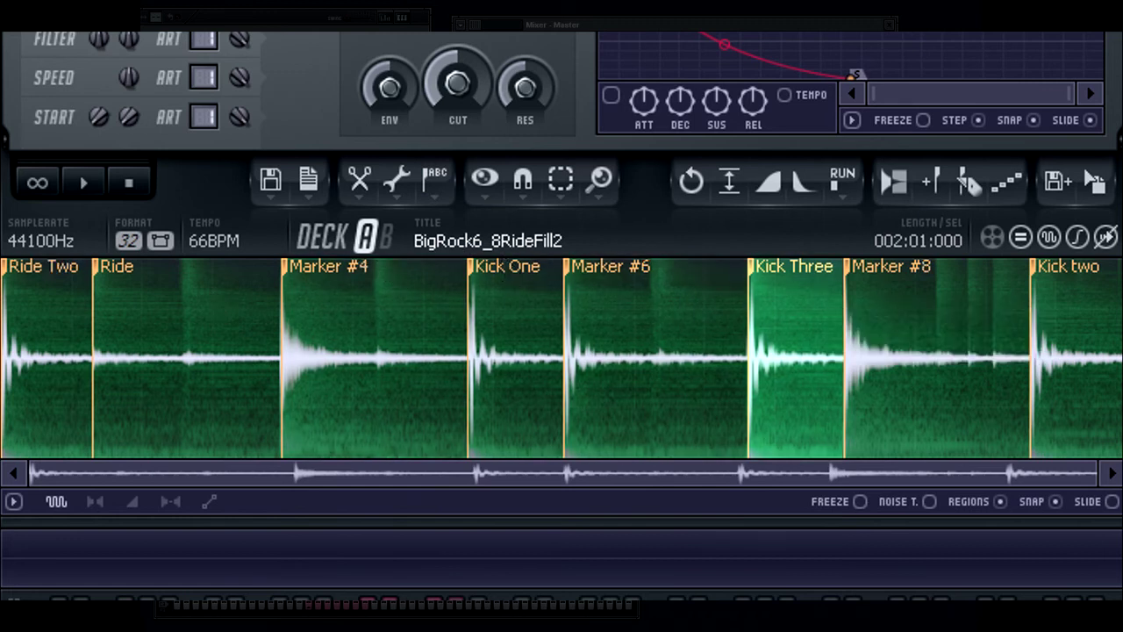
left_click_drag(50, 279, 229, 298)
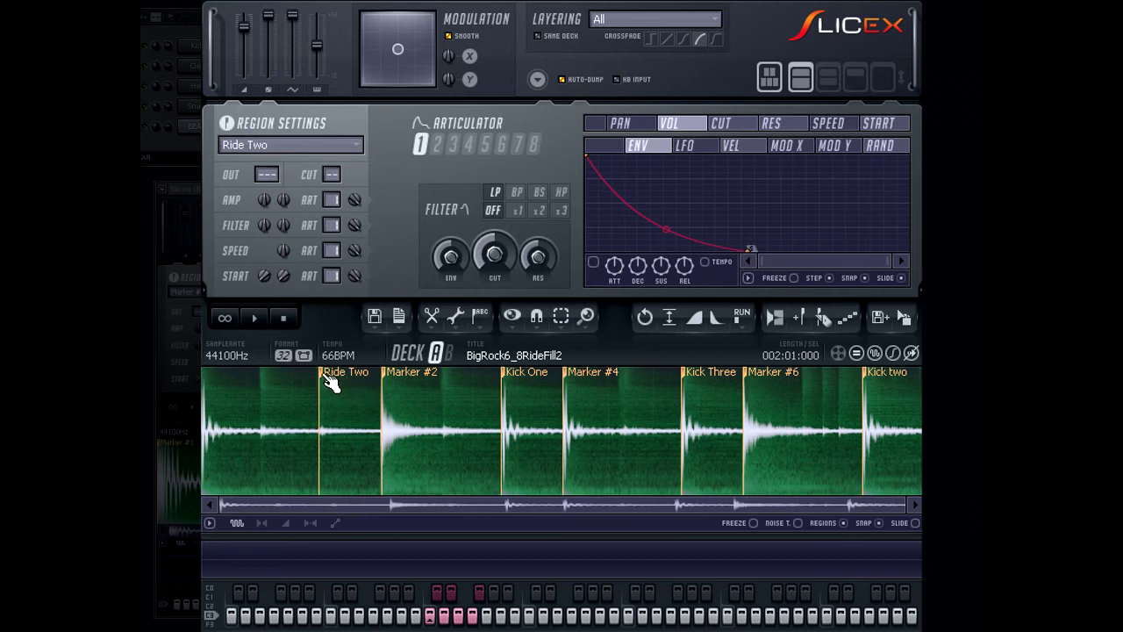
Delete the Ride Two, Kick One and first two Marker #1 markers
right_click(330, 381)
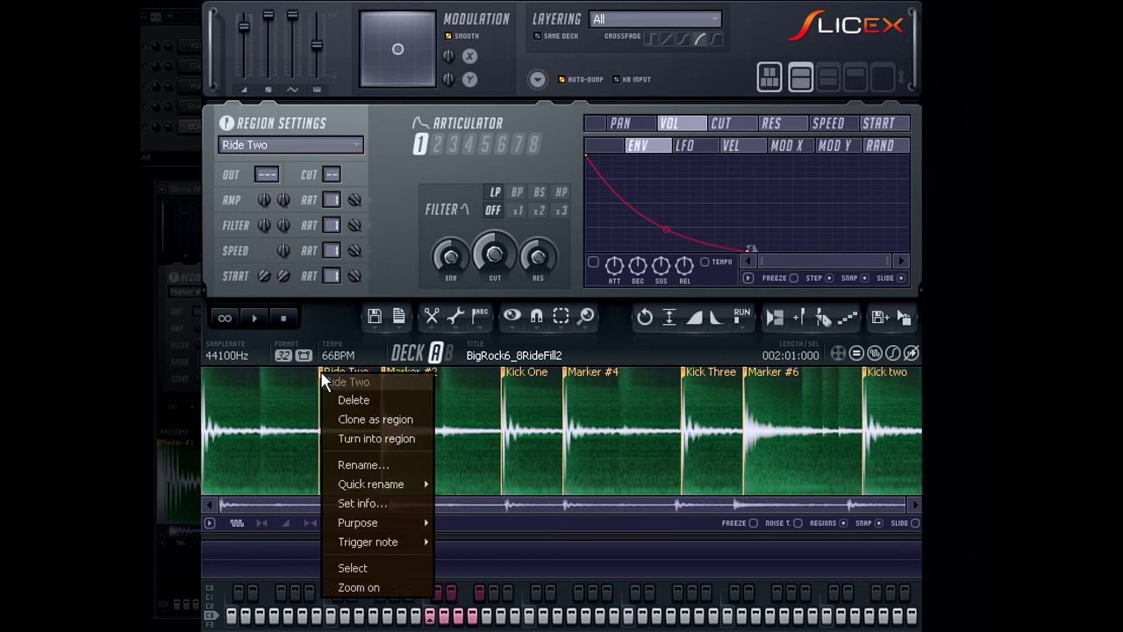
left_click(382, 399)
right_click(384, 371)
left_click(412, 397)
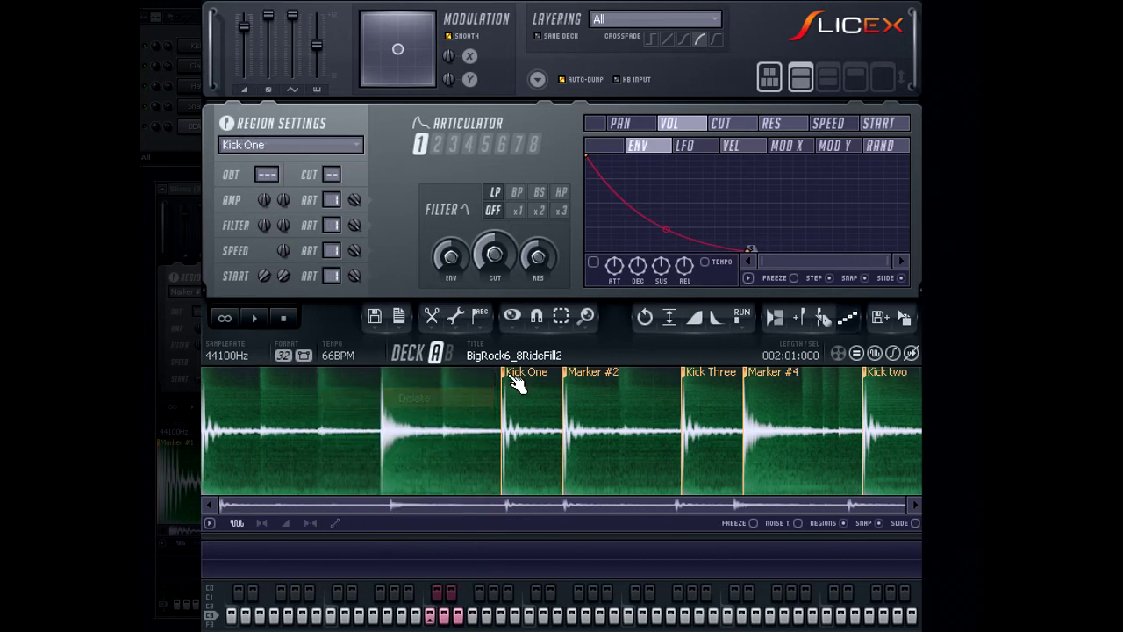
right_click(501, 373)
left_click(533, 397)
right_click(565, 372)
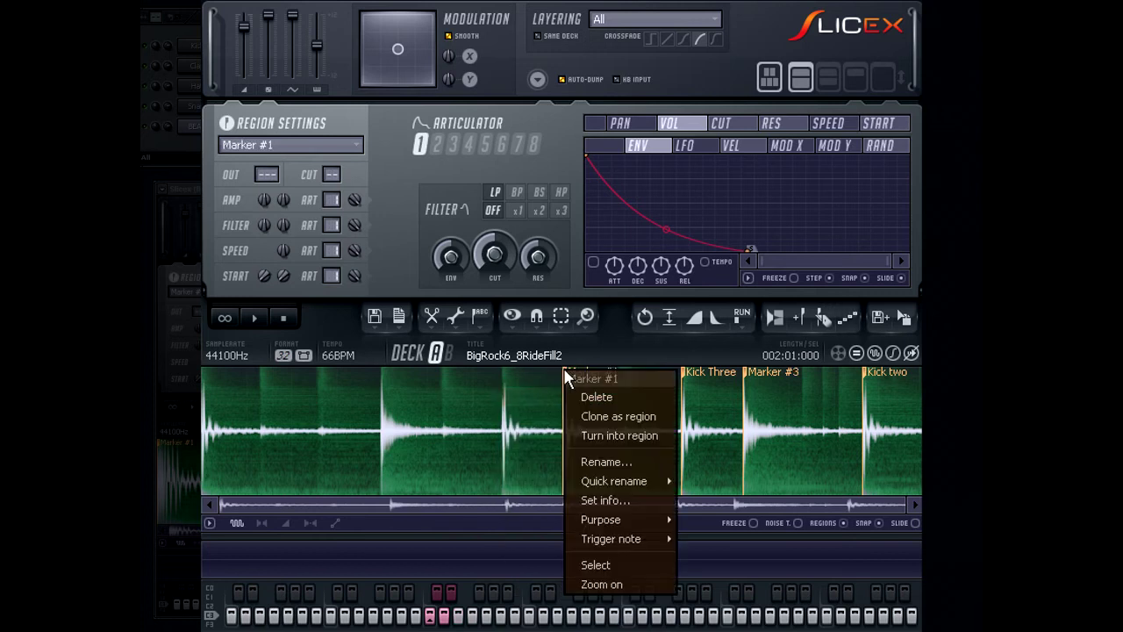
left_click(589, 400)
Delete the remaining Kick Three, Marker #1 and Kick two markers
right_click(691, 378)
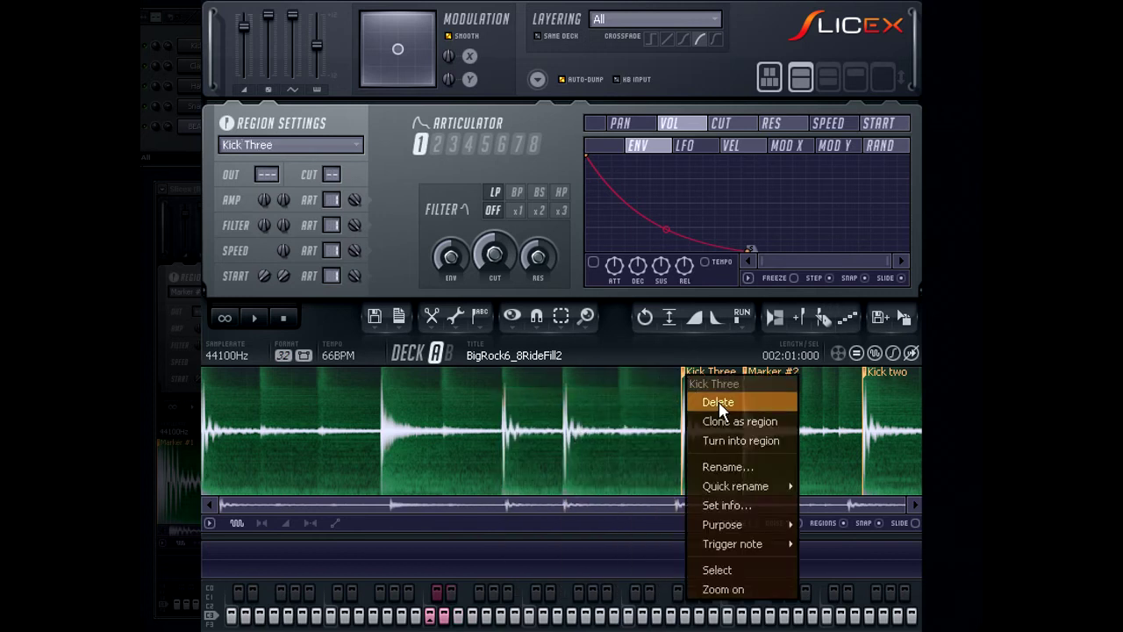
left_click(719, 400)
right_click(746, 371)
left_click(827, 397)
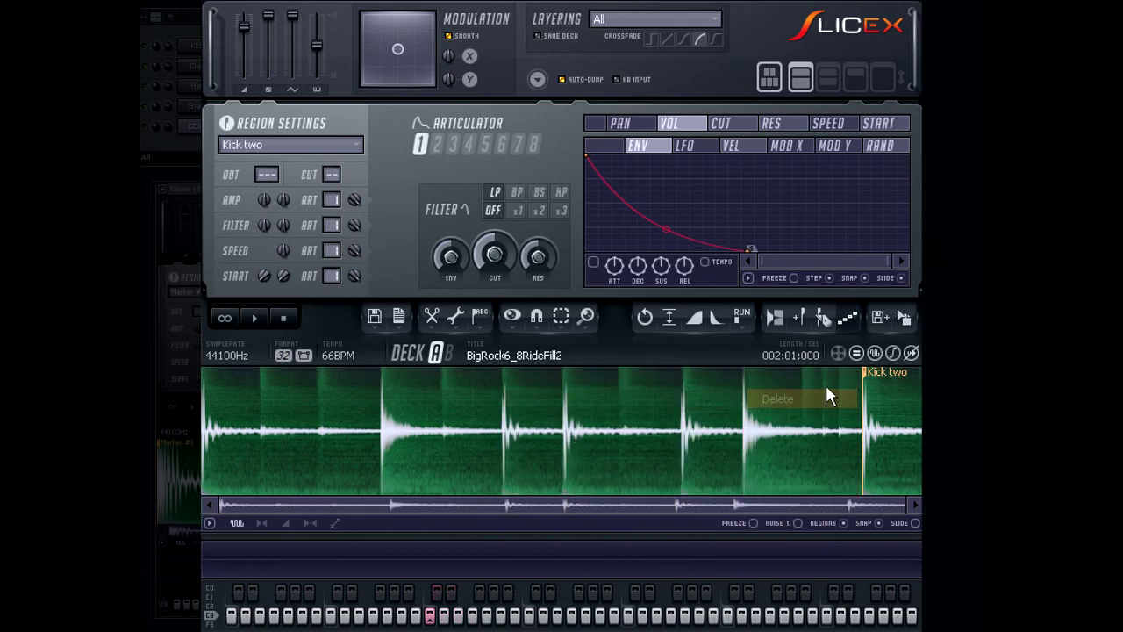
right_click(873, 377)
left_click(895, 397)
Apply Sharp auto-slicing to refill the drum loop with new markers
left_click(481, 316)
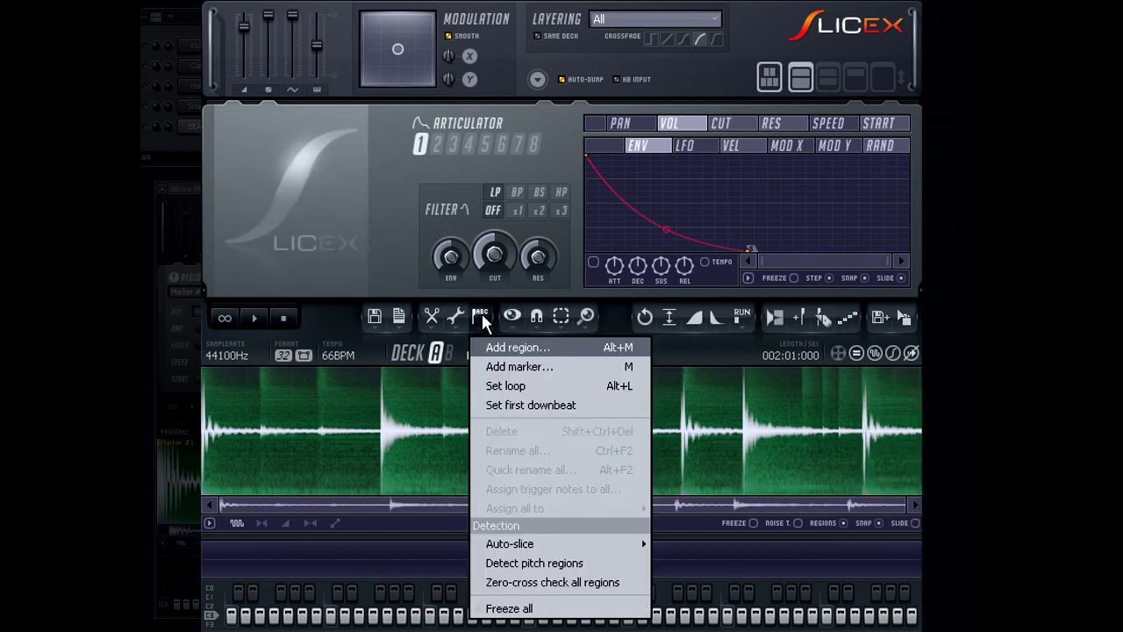
mouse_move(535, 549)
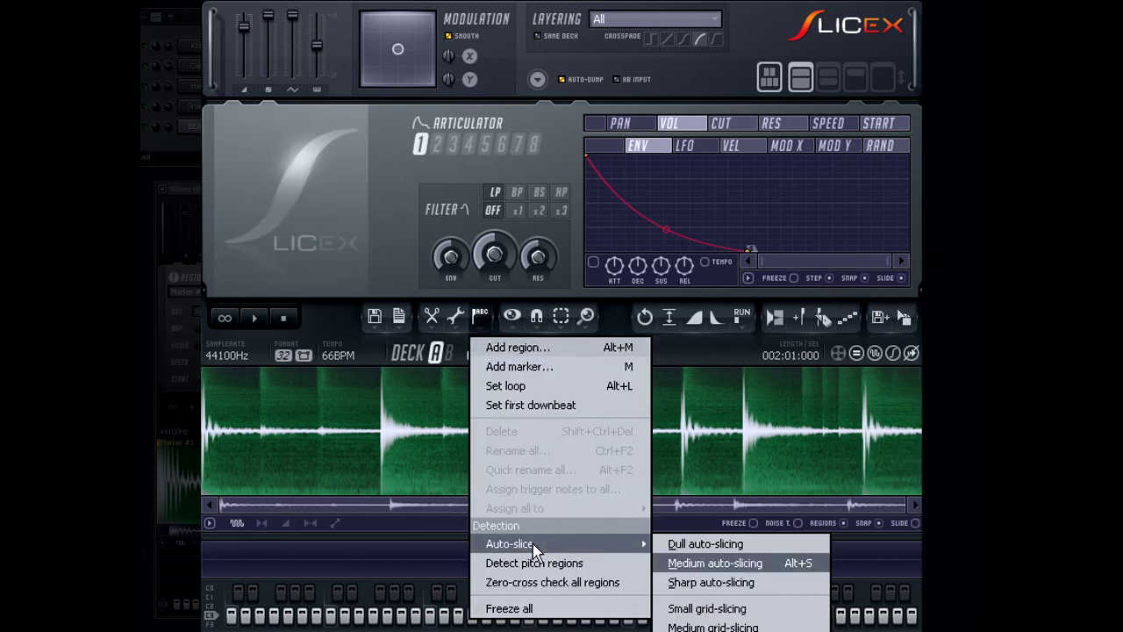
left_click(697, 583)
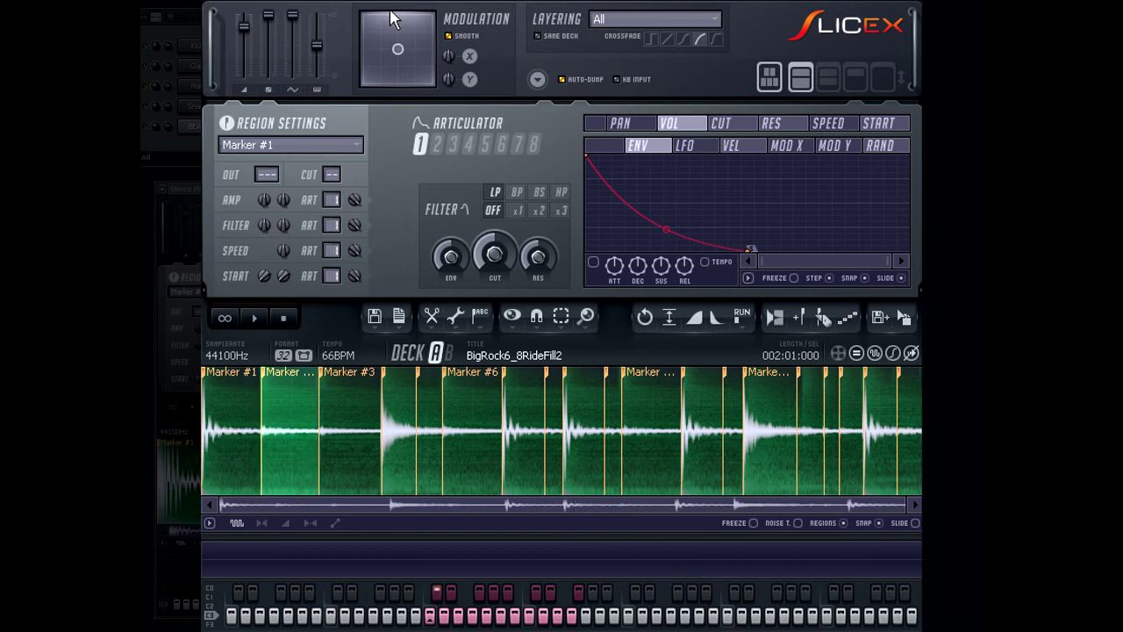
Delete one unwanted auto-sliced marker so later slices renumber
right_click(428, 379)
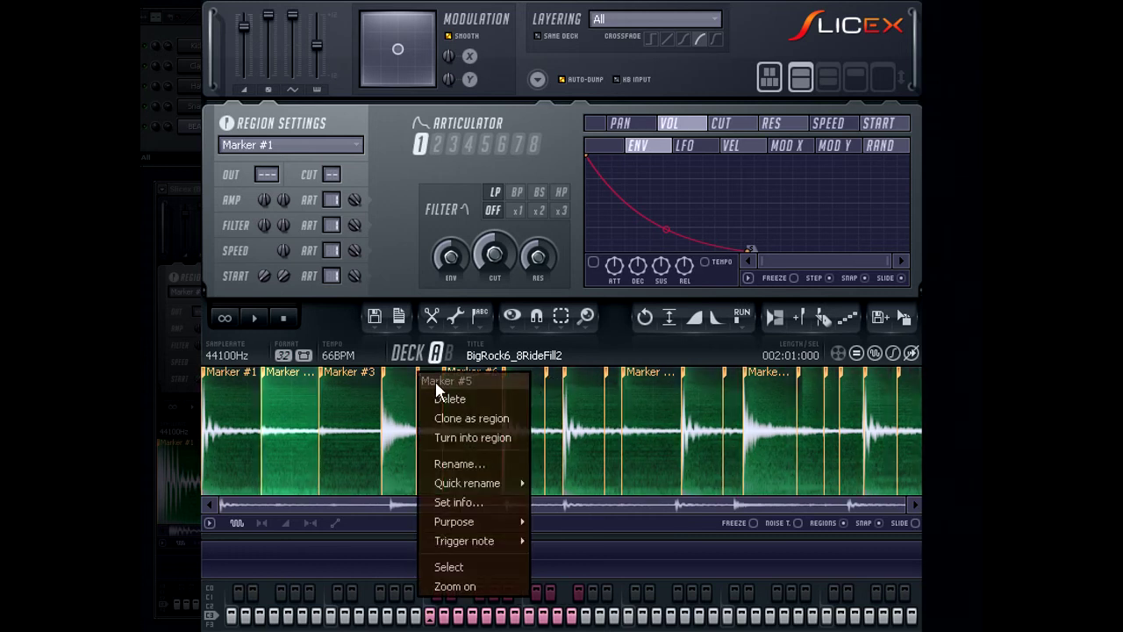
left_click(443, 397)
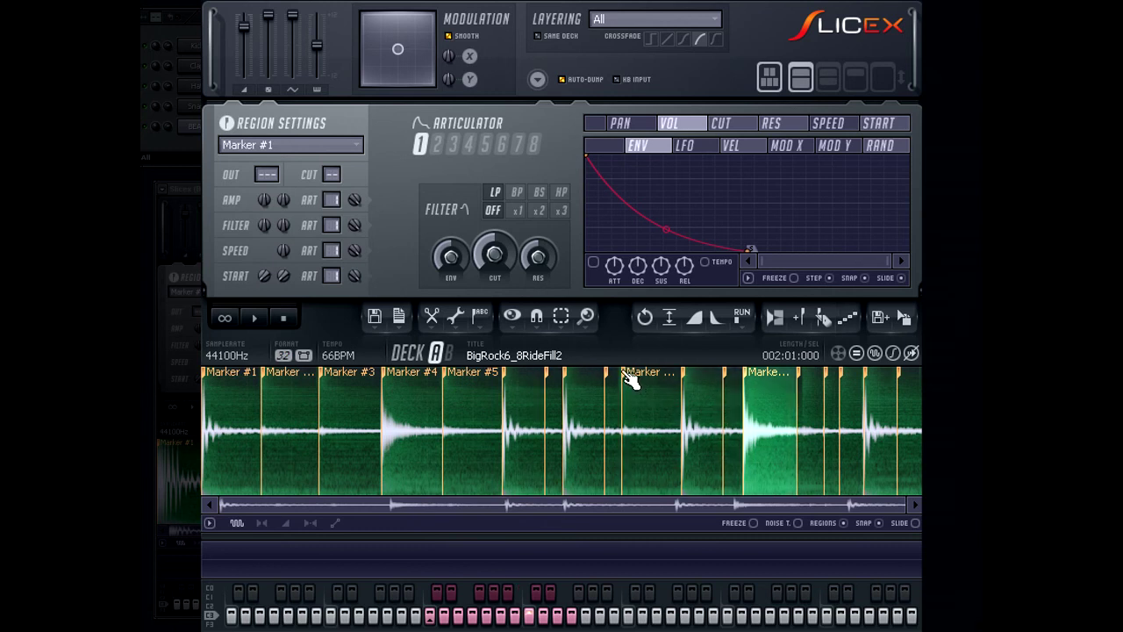